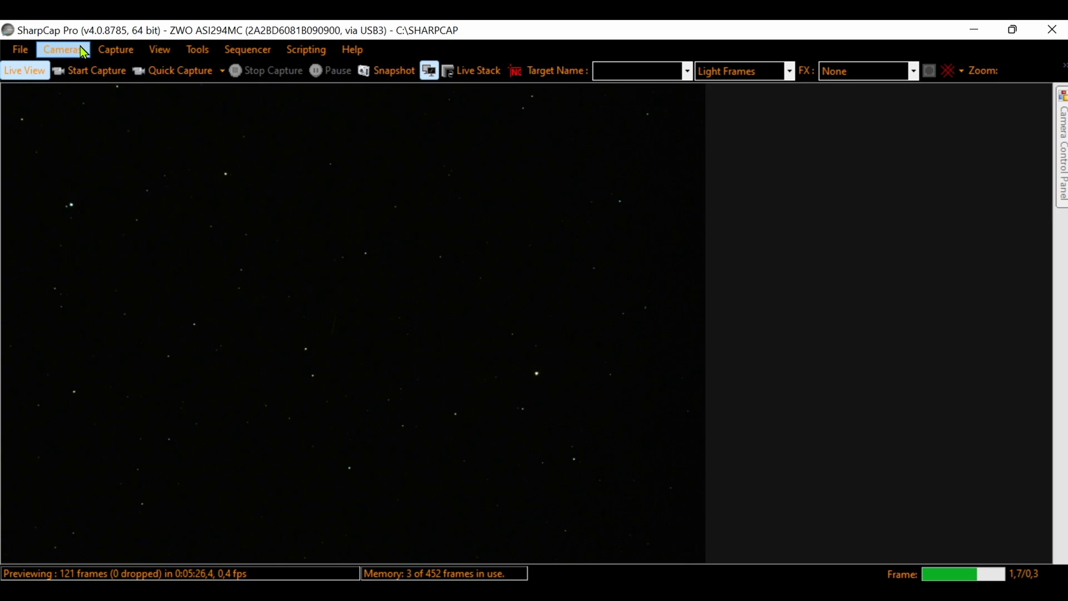
Keep RAW16 as the colour space and list the camera's available capture area sizes
click(62, 49)
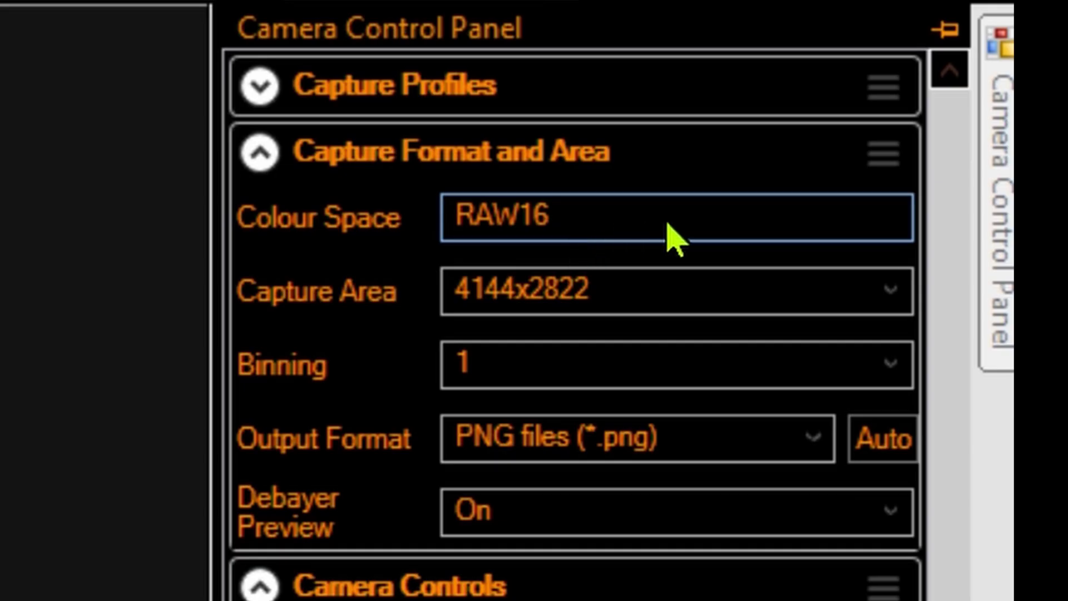
click(674, 240)
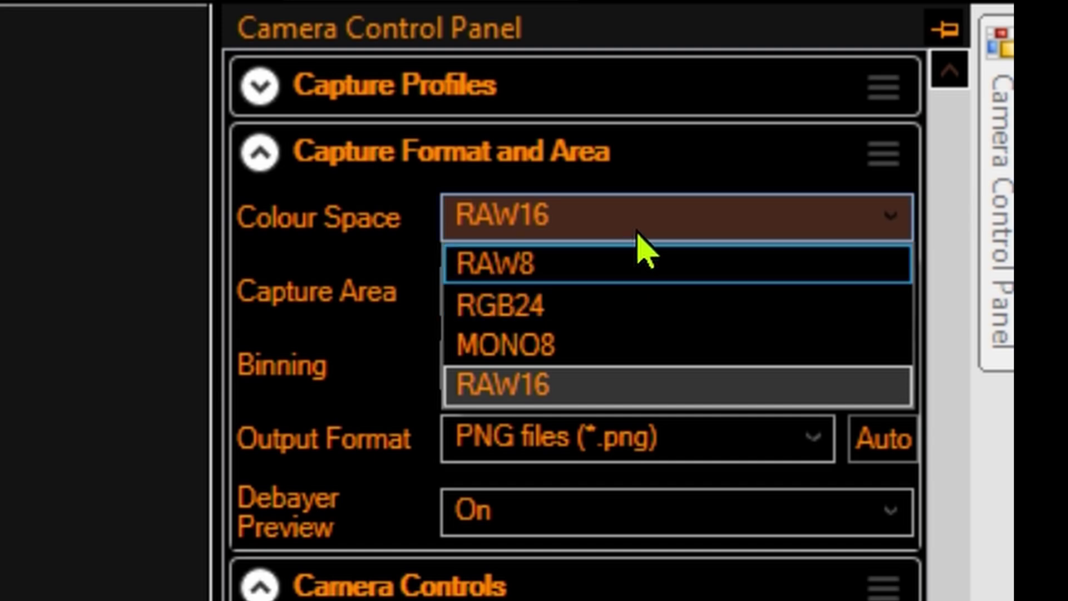
click(650, 215)
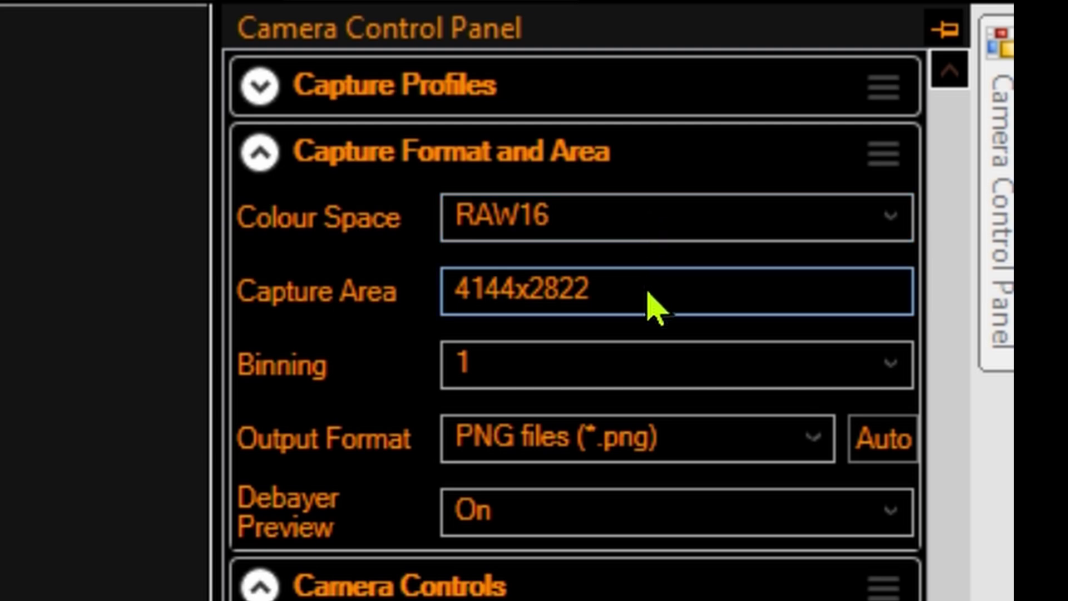
click(635, 234)
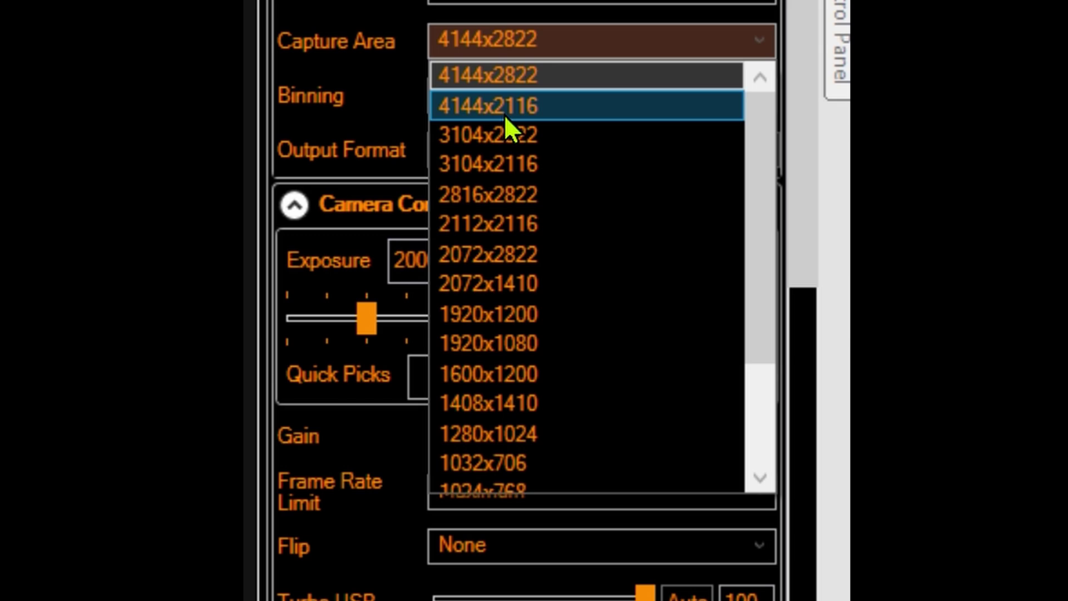
Keep the 4144x2822 capture area and PNG output, and select the 2000 ms exposure value
click(541, 80)
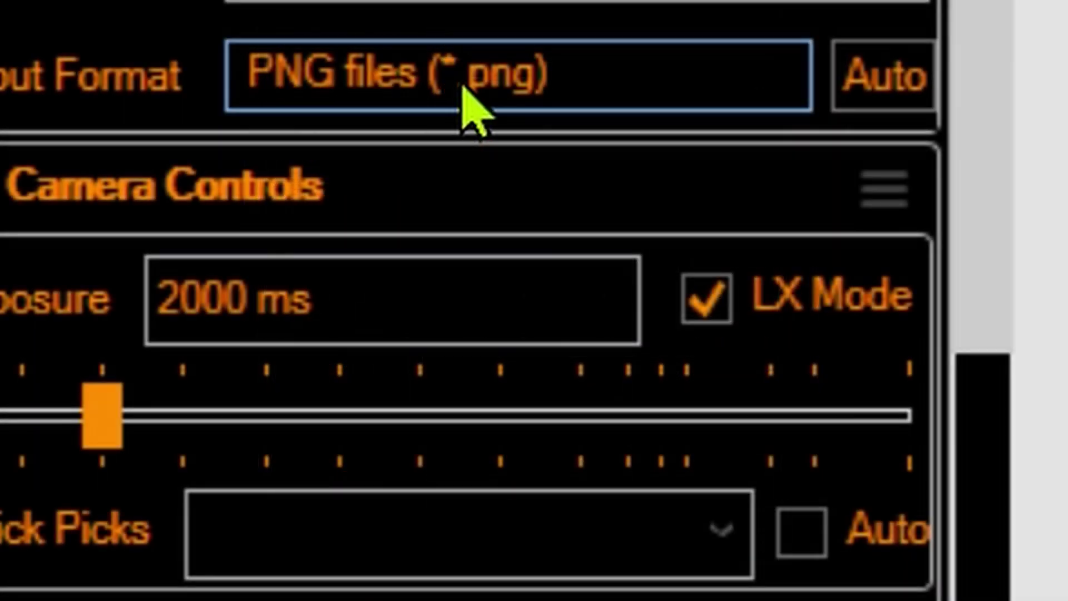
click(596, 151)
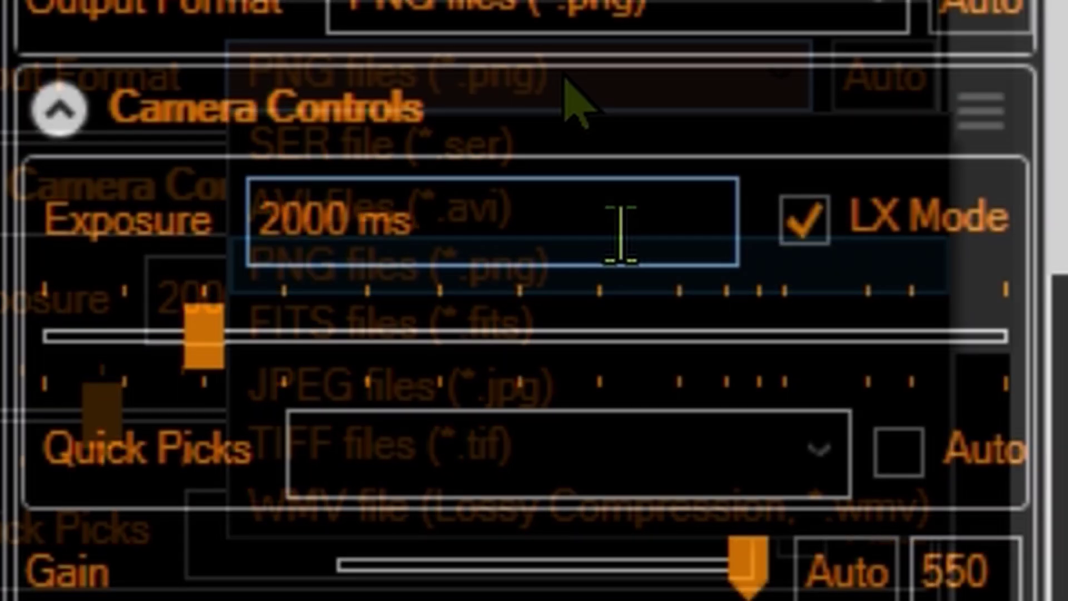
drag(620, 232, 60, 268)
click(439, 224)
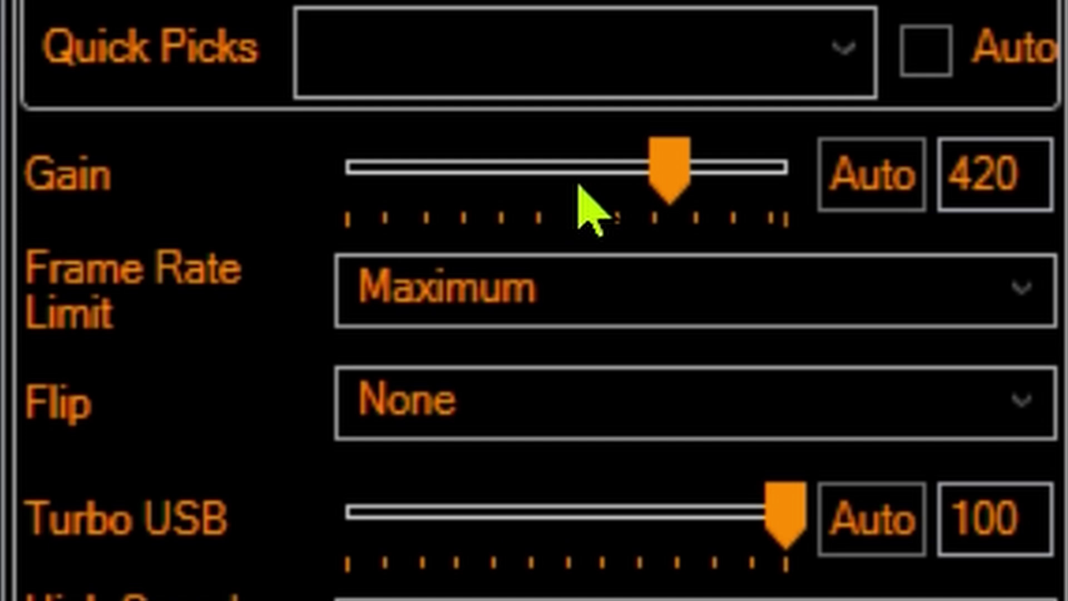
Lower gain to 370, replace it with 400, and keep Frame Rate Limit at Maximum
click(582, 189)
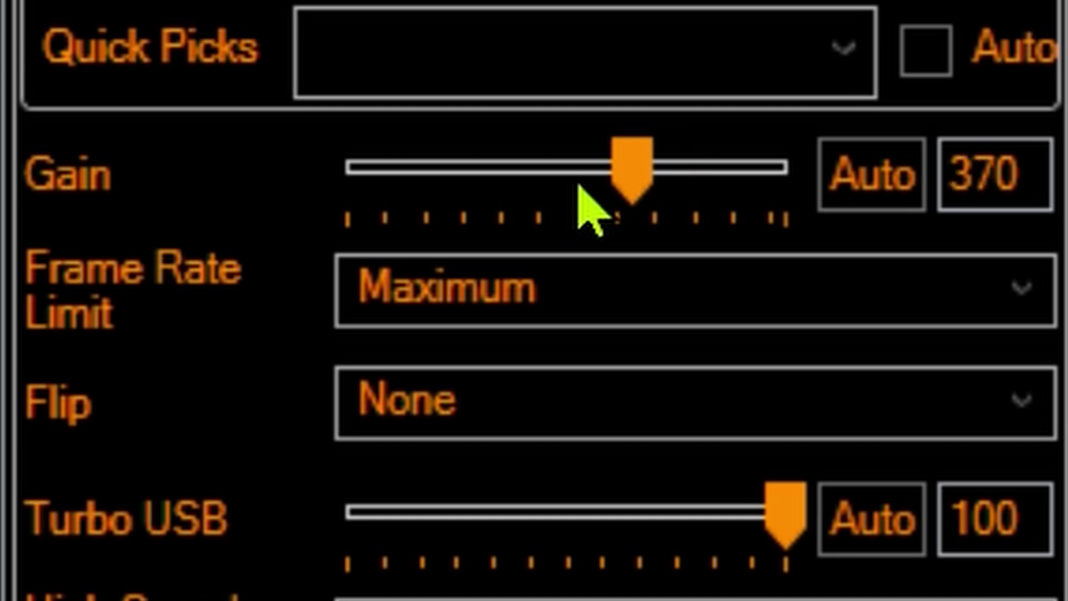
click(966, 179)
double_click(965, 179)
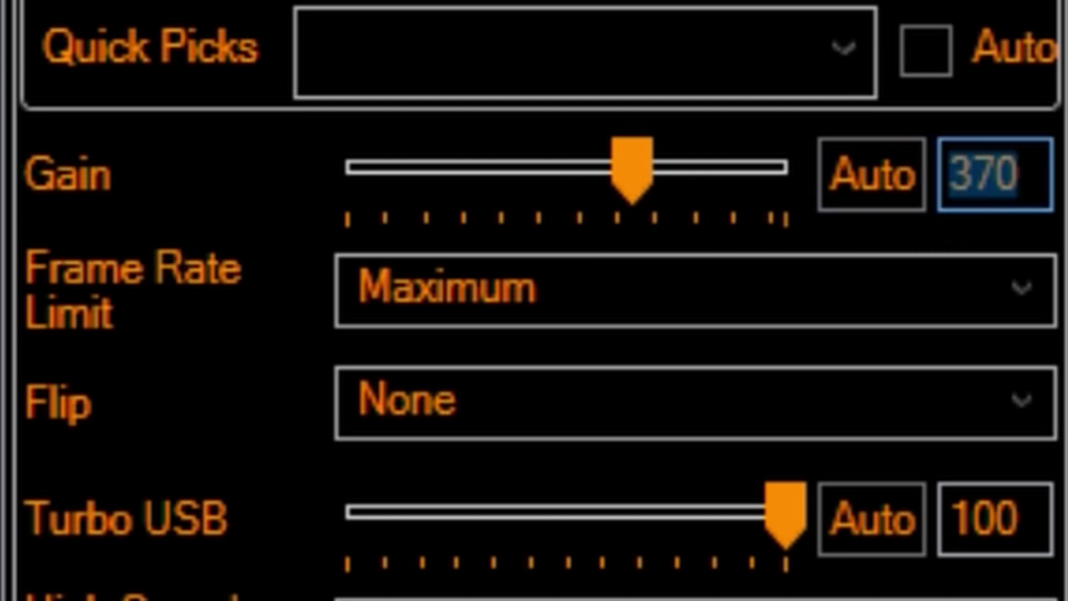
text(4)
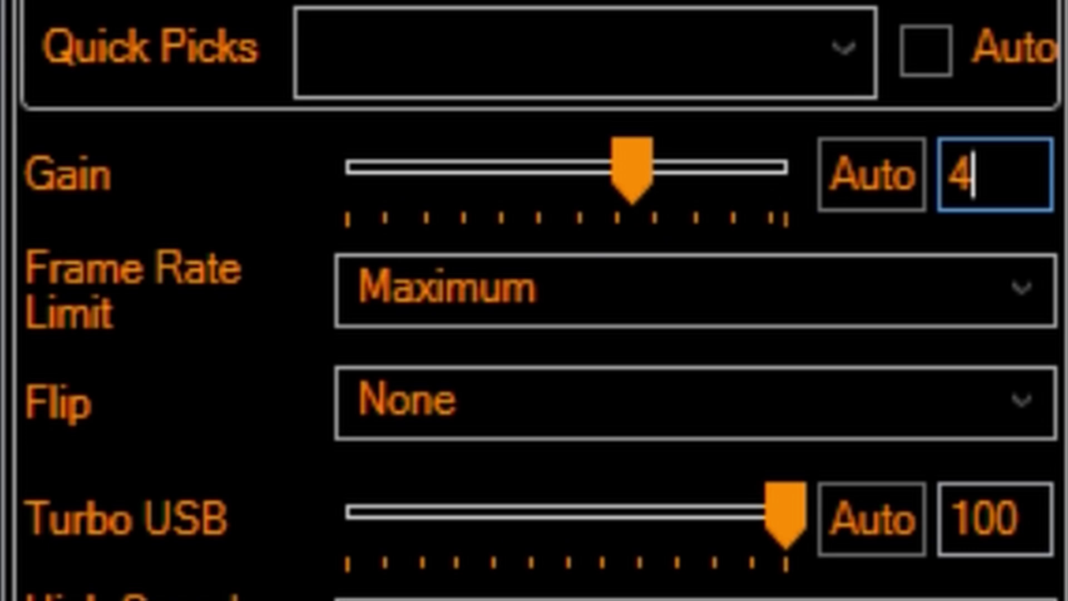
text(00)
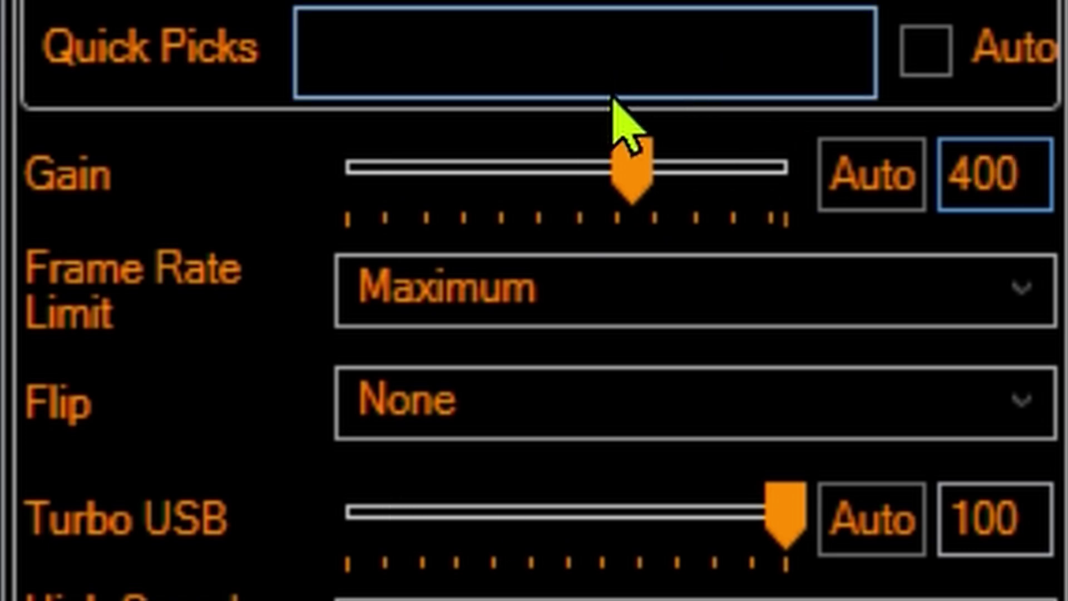
click(622, 315)
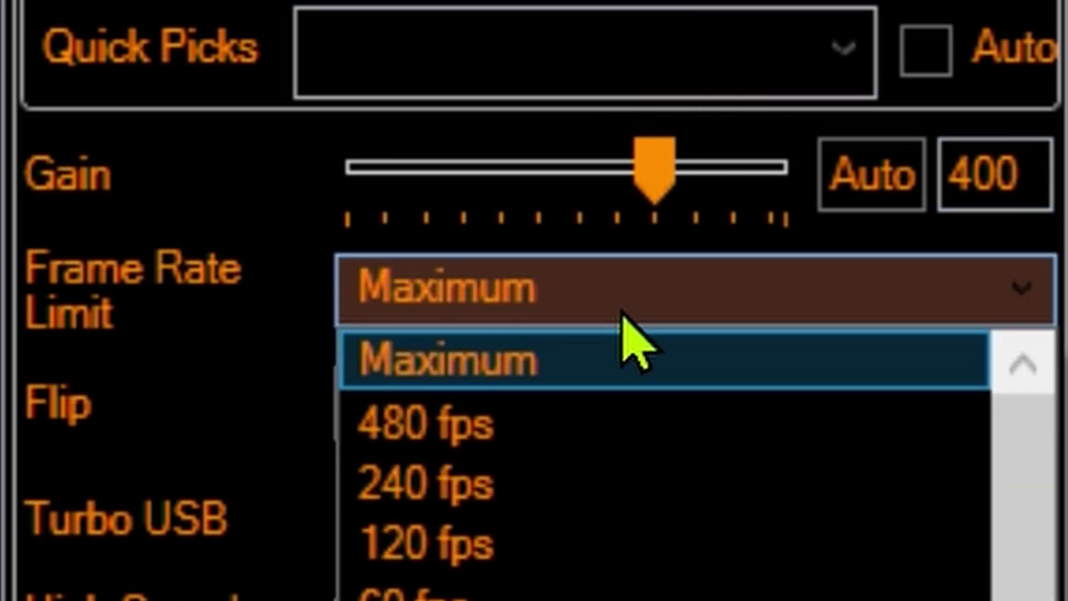
click(624, 320)
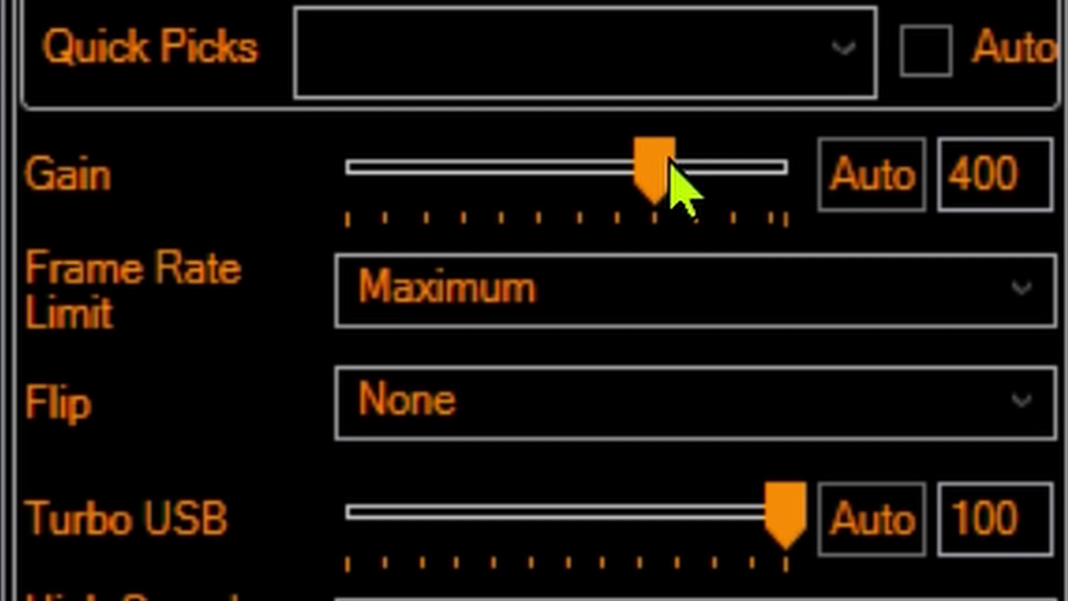
scroll(695, 451, down, 5)
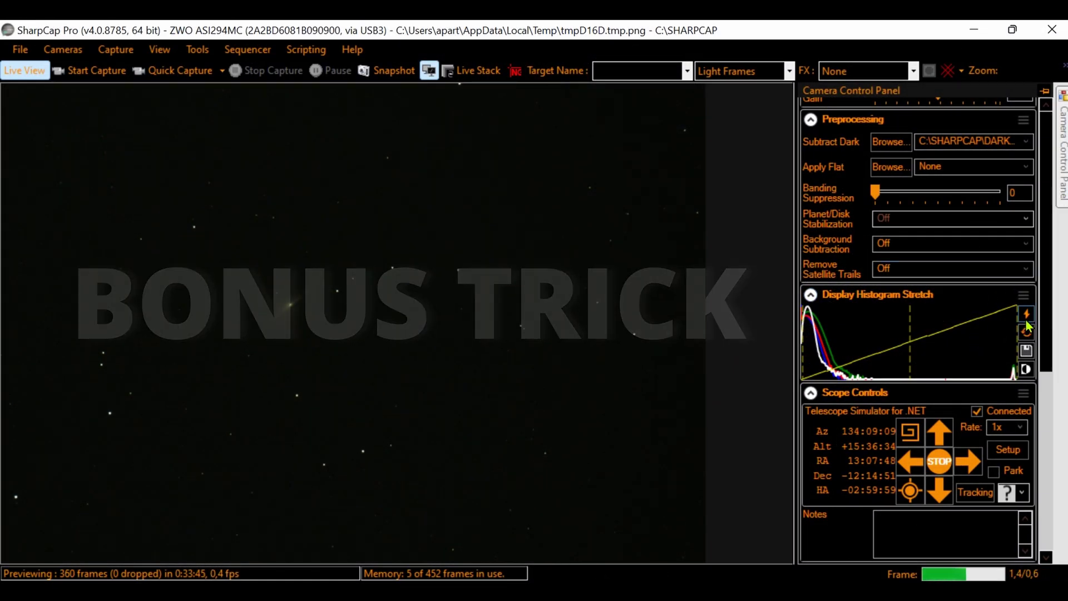
Auto-stretch the preview, reset the stretch to linear, then start live stacking the galaxy
click(1026, 317)
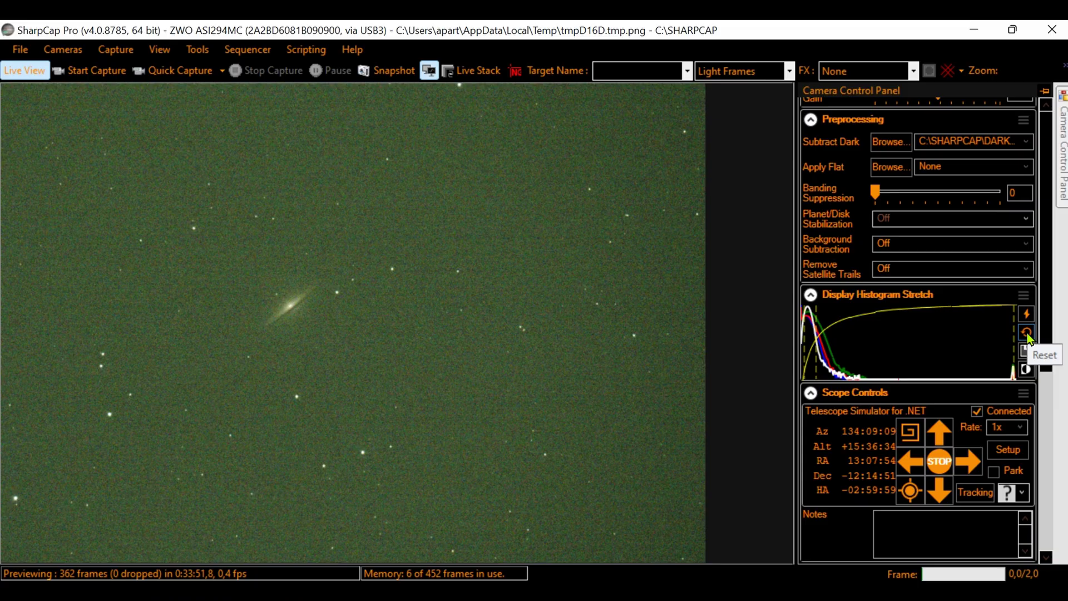
click(1028, 334)
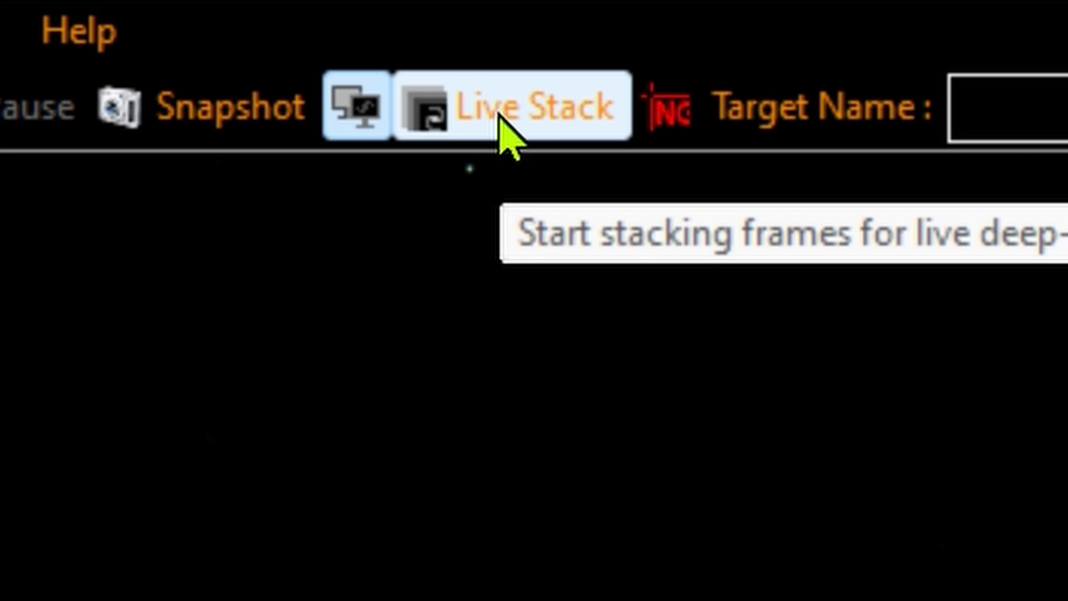
click(503, 125)
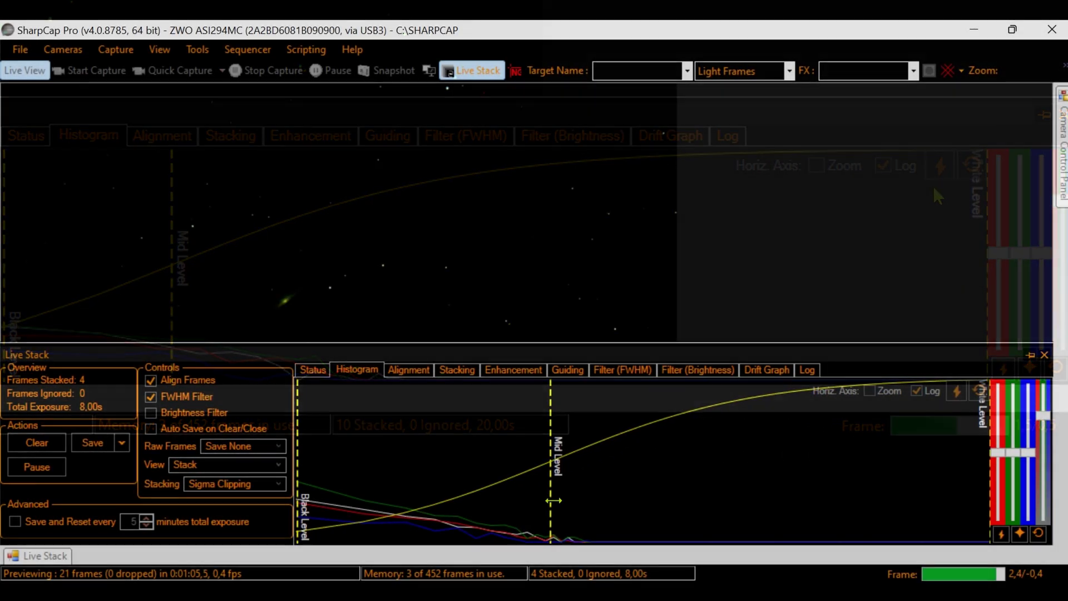
Raise the black level, lower the mid level, then auto-stretch the stack histogram
mouse_move(298, 501)
mouse_down()
mouse_move(448, 500)
mouse_move(303, 499)
mouse_up()
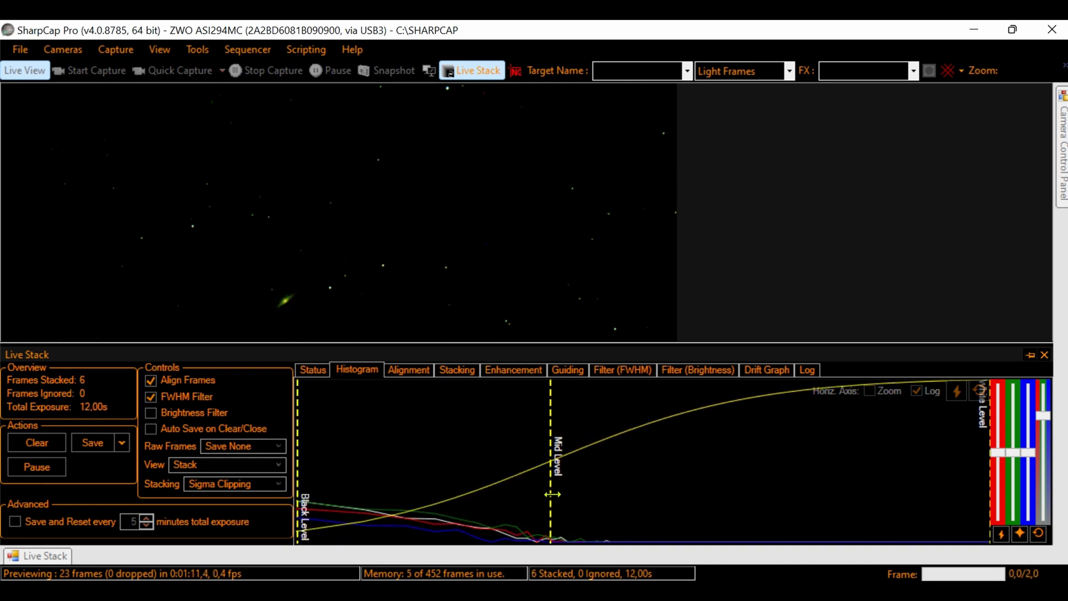
drag(551, 500, 417, 495)
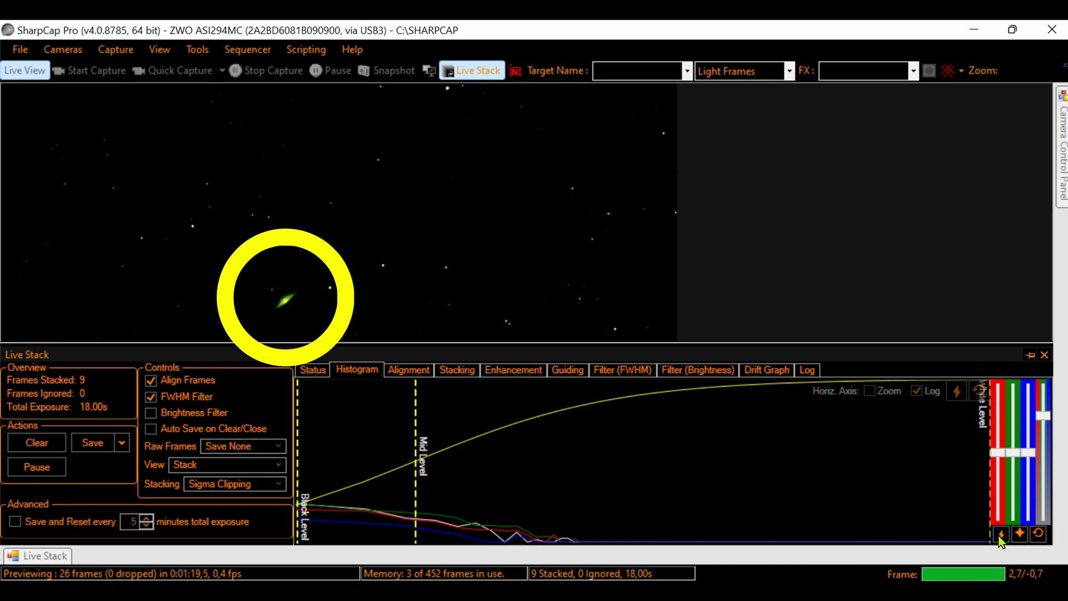
click(956, 399)
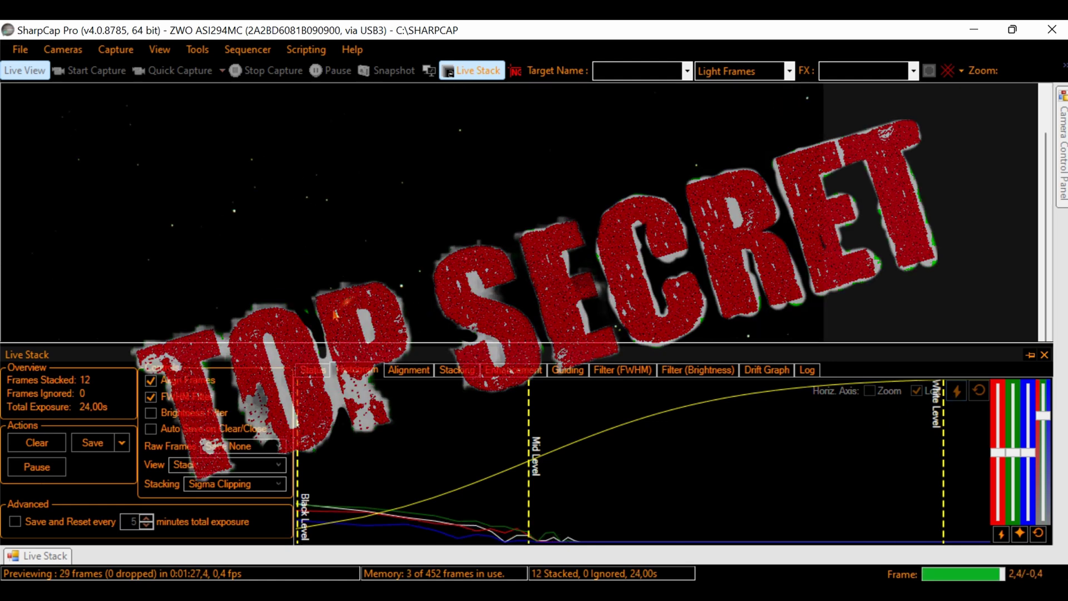
scroll(520, 331, up, 2)
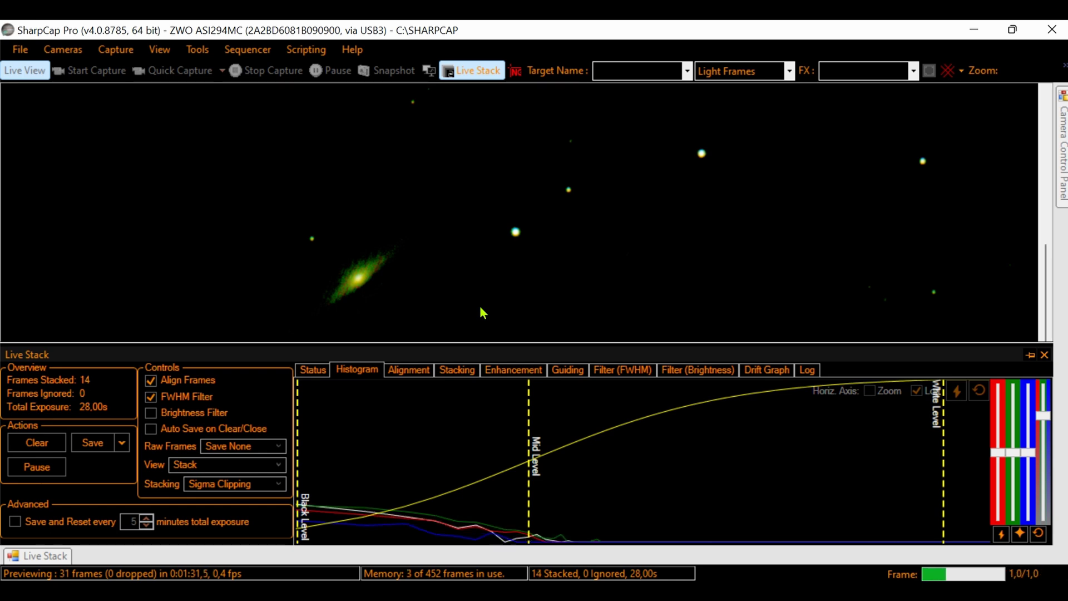
scroll(480, 313, down, 1)
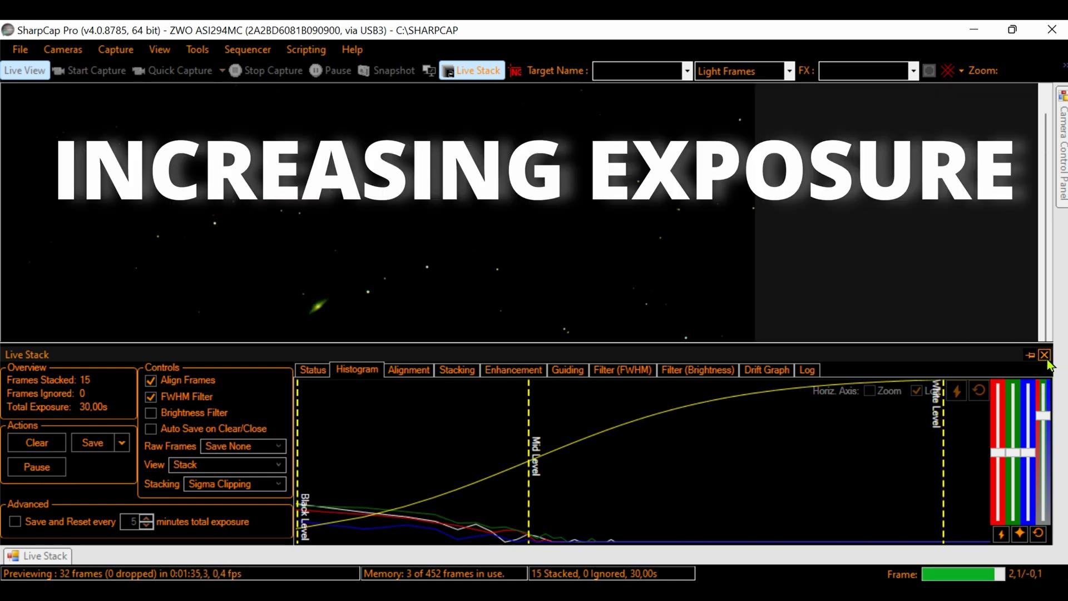
Close the current stack, then raise the black level and pull the mid level down to brighten the galaxy
click(1044, 355)
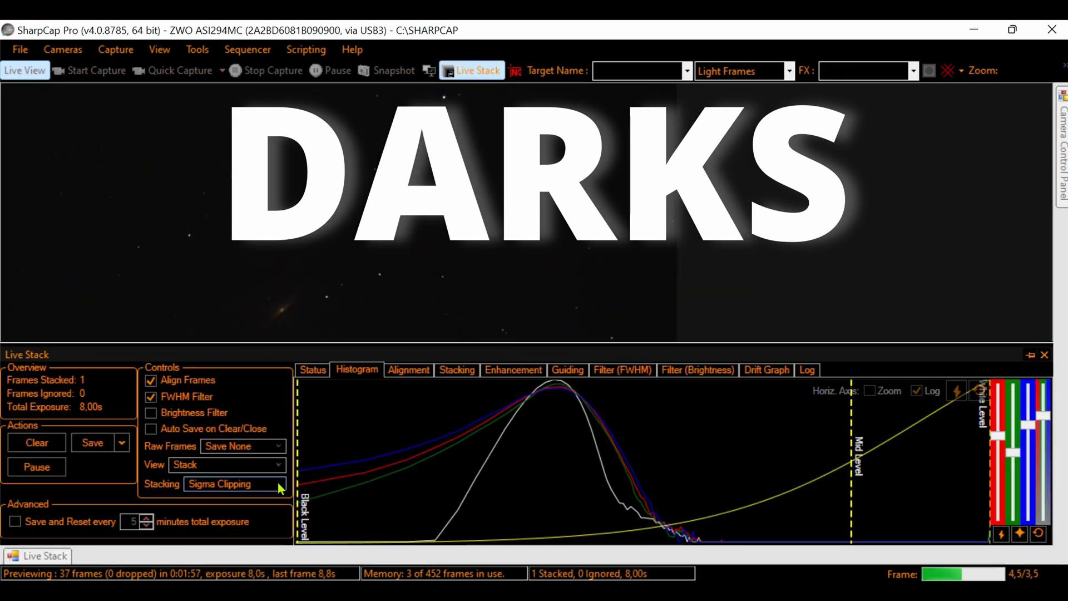
drag(398, 478, 546, 477)
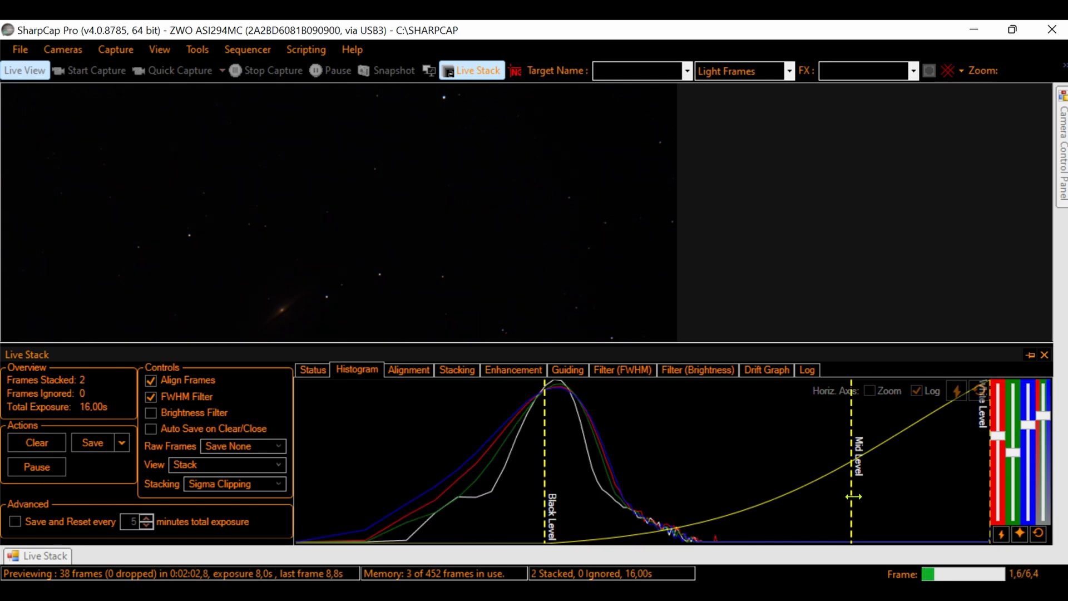
drag(852, 499, 620, 501)
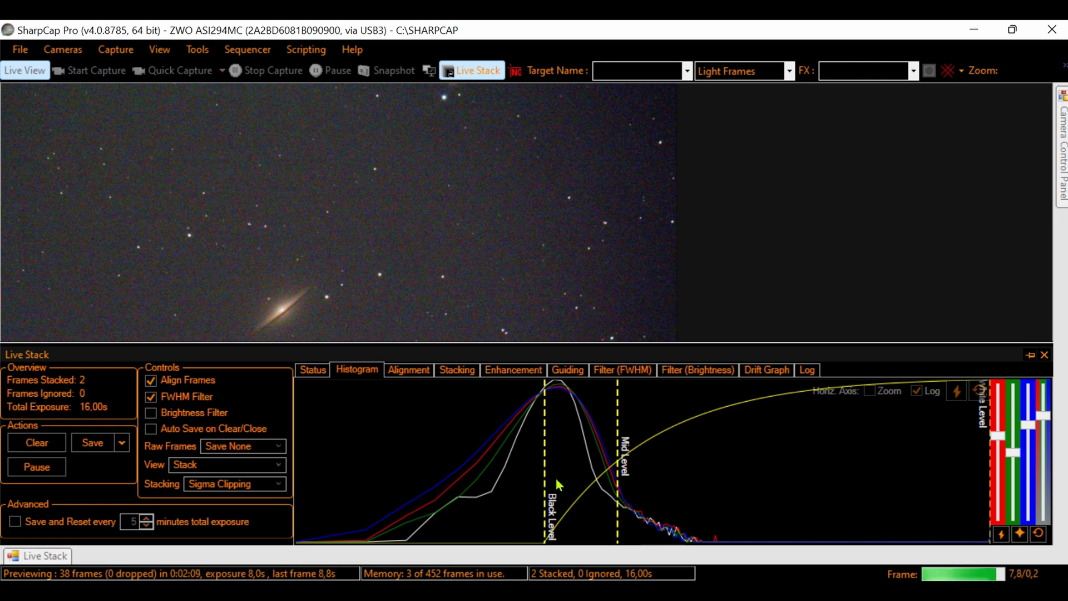
drag(545, 468, 554, 468)
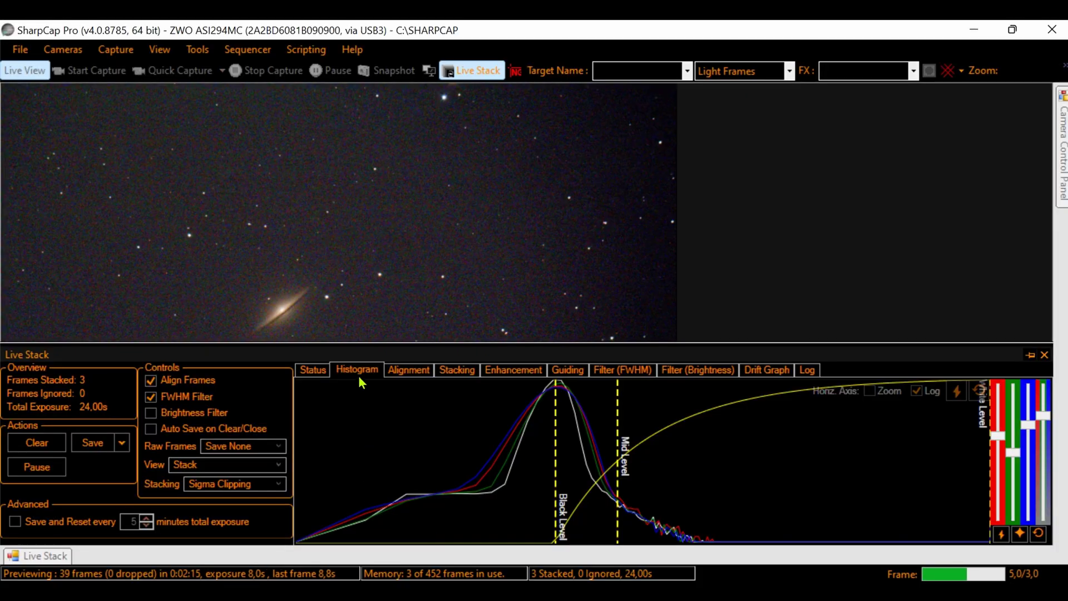
Show the Alignment tab's star details: 10 stars used for alignment, 78 detected
click(415, 372)
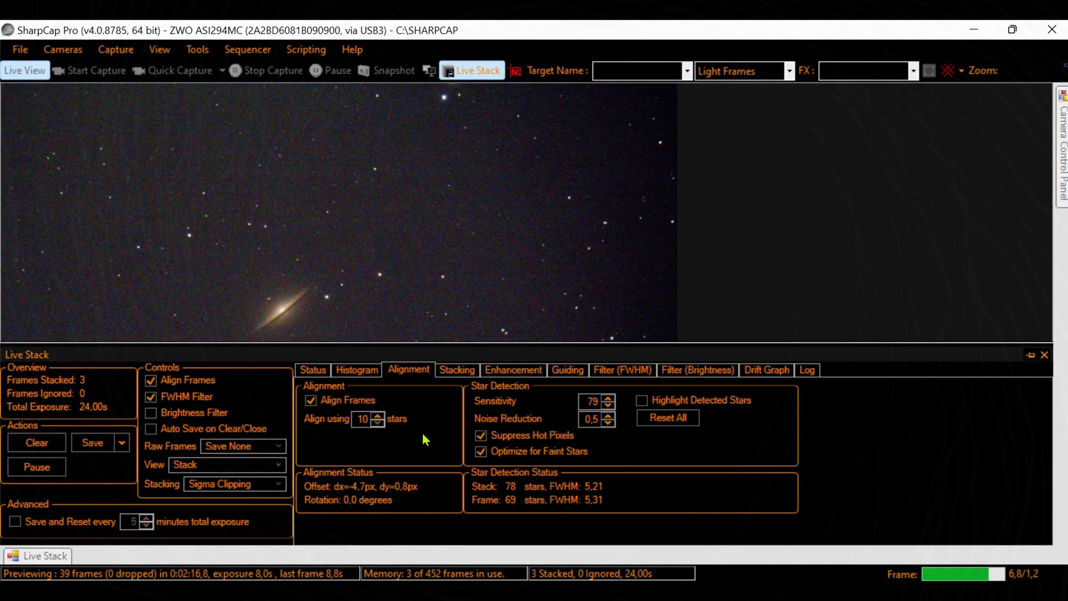